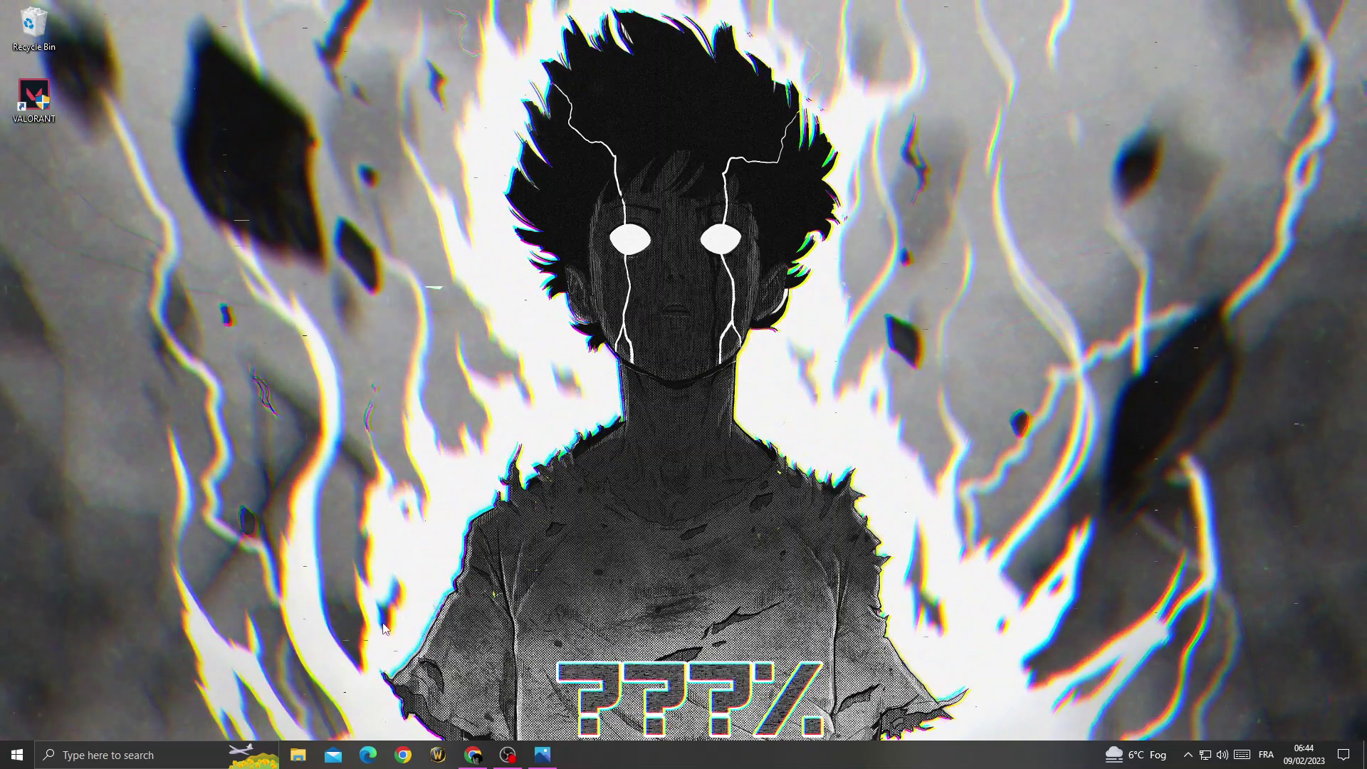
View the Valorant error-43 screenshot, then open File Explorer at %localappdata%
left_click(542, 755)
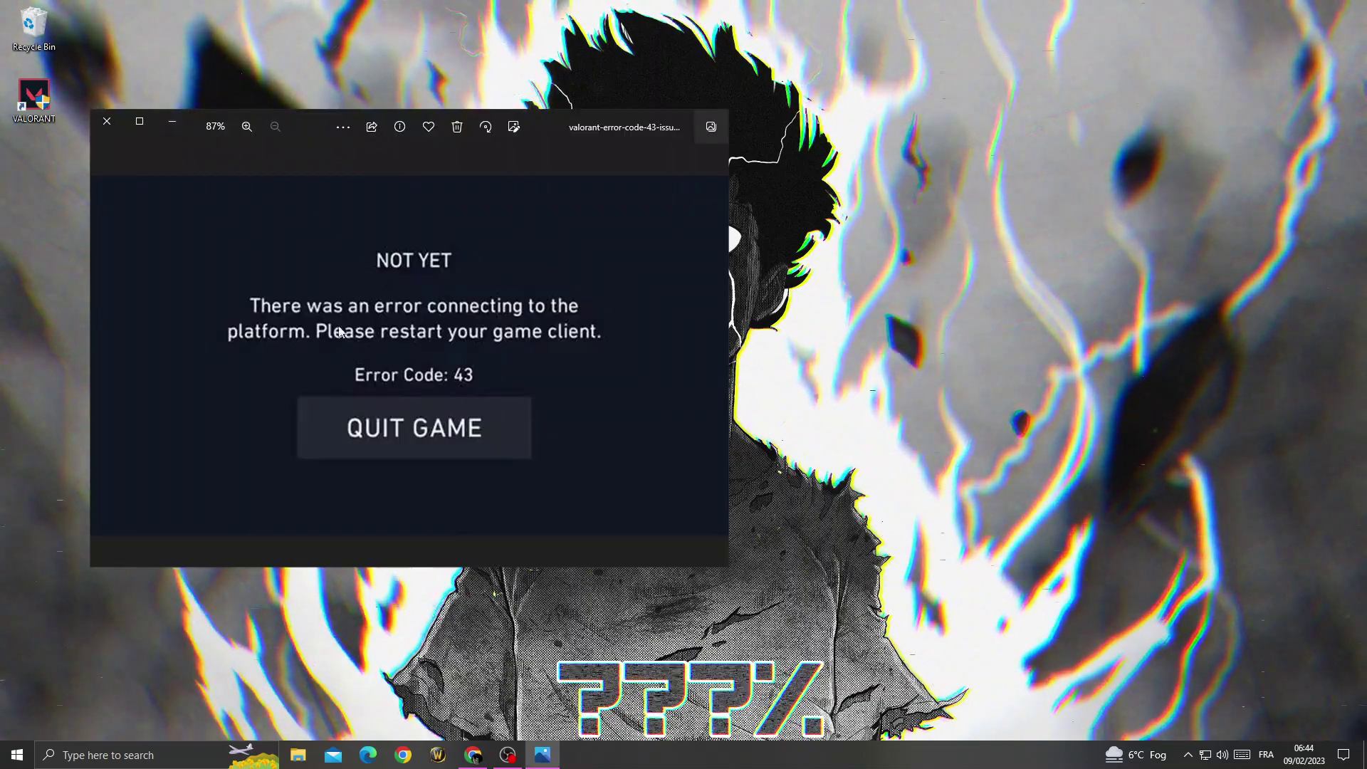
left_click(107, 121)
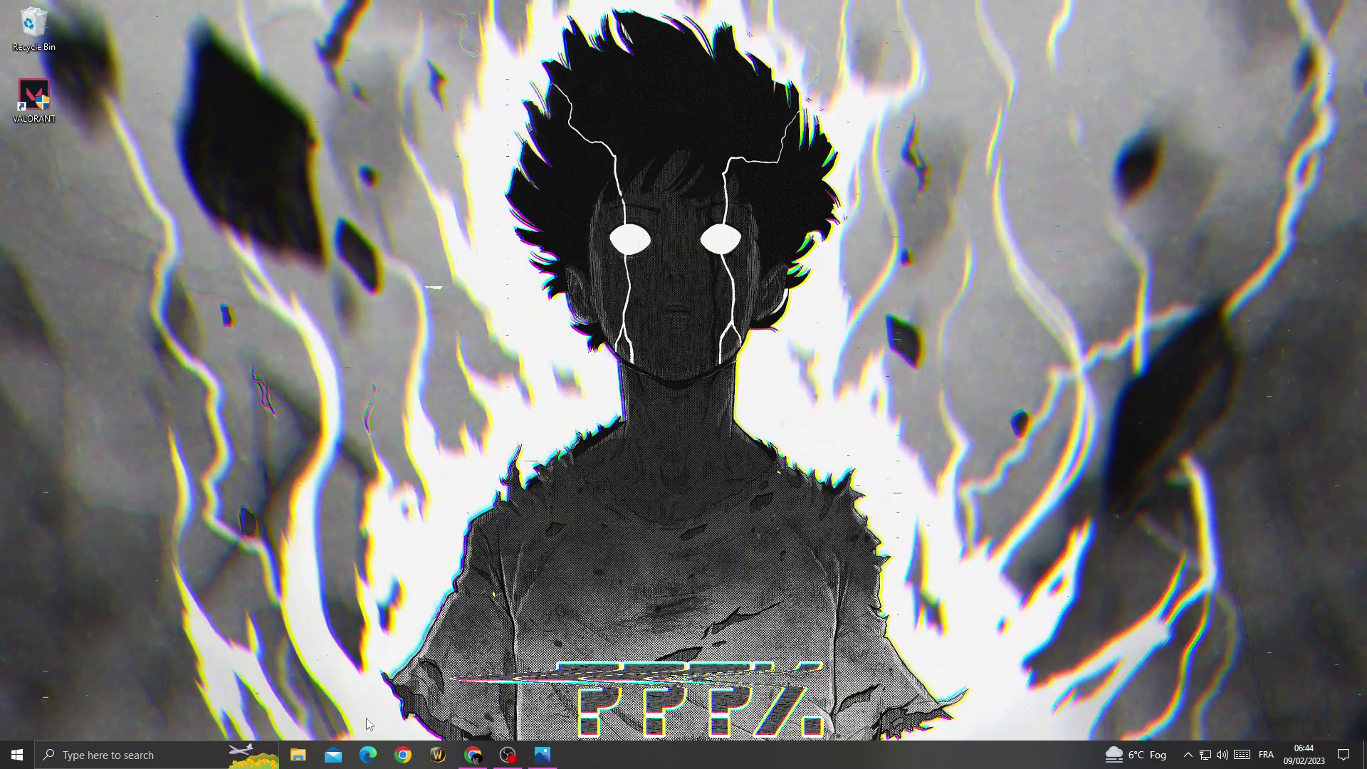
left_click(297, 755)
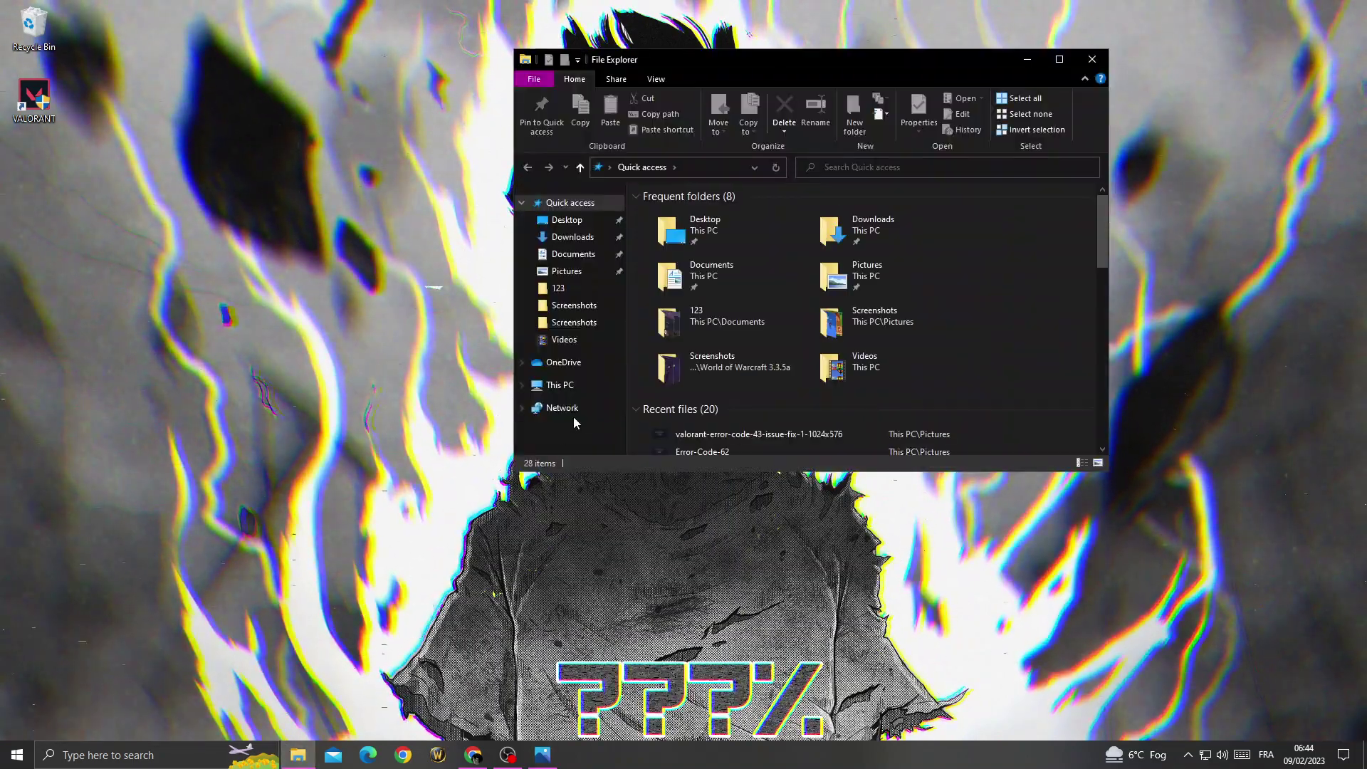
left_click_drag(792, 59, 622, 155)
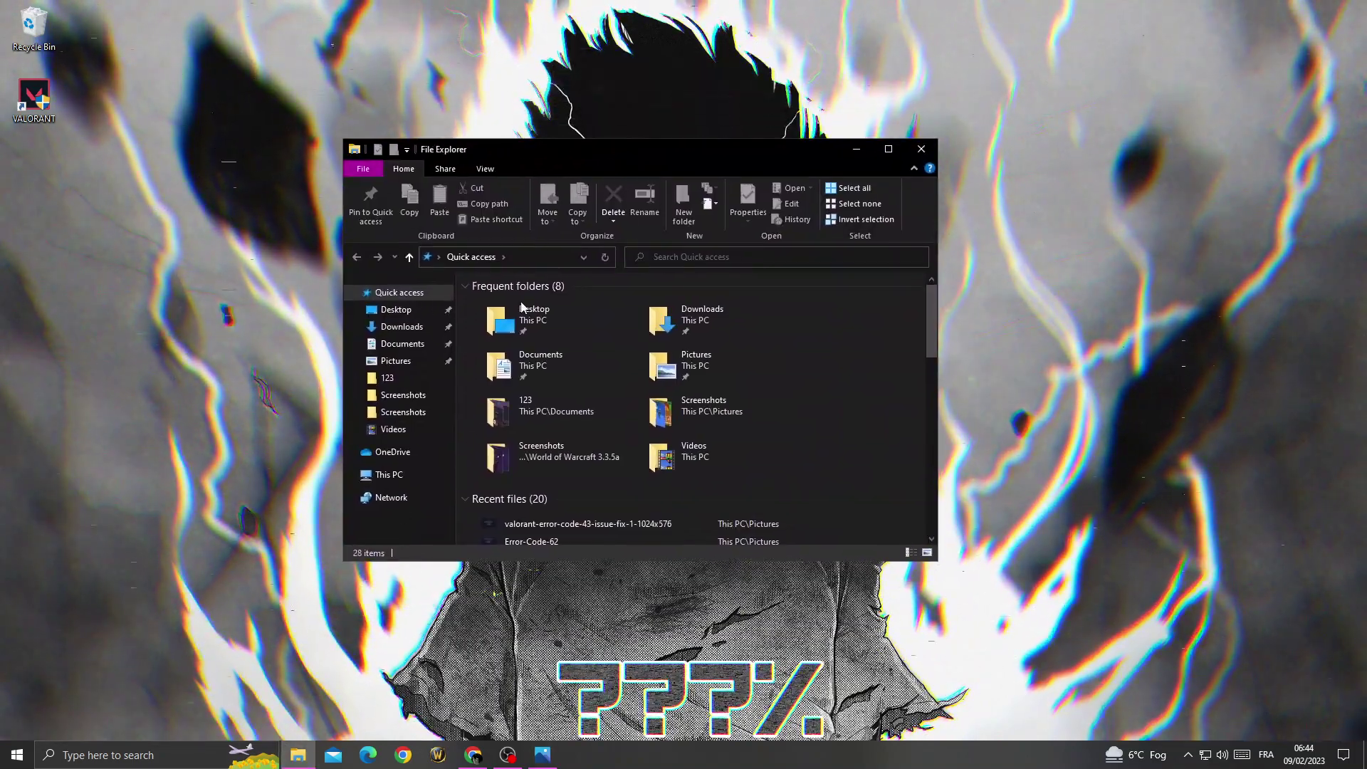
left_click(523, 262)
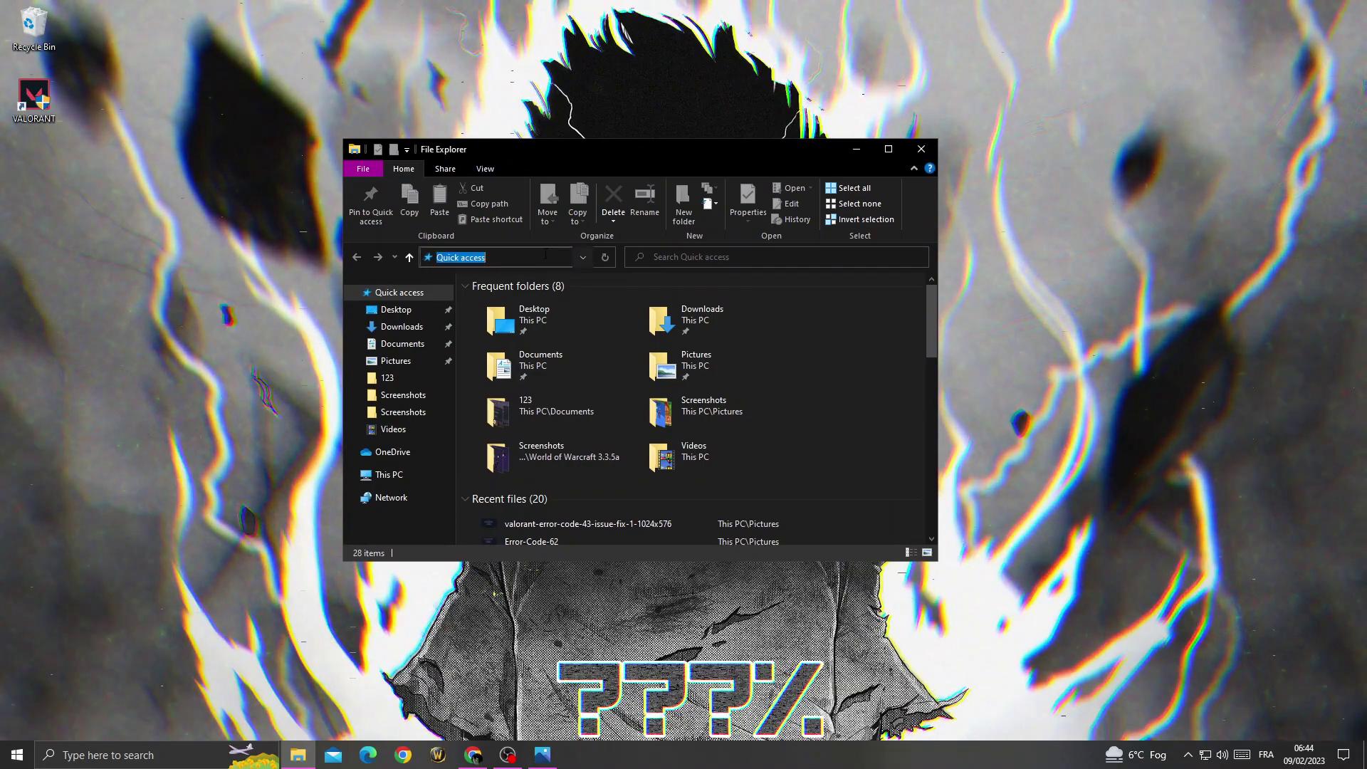
type("%")
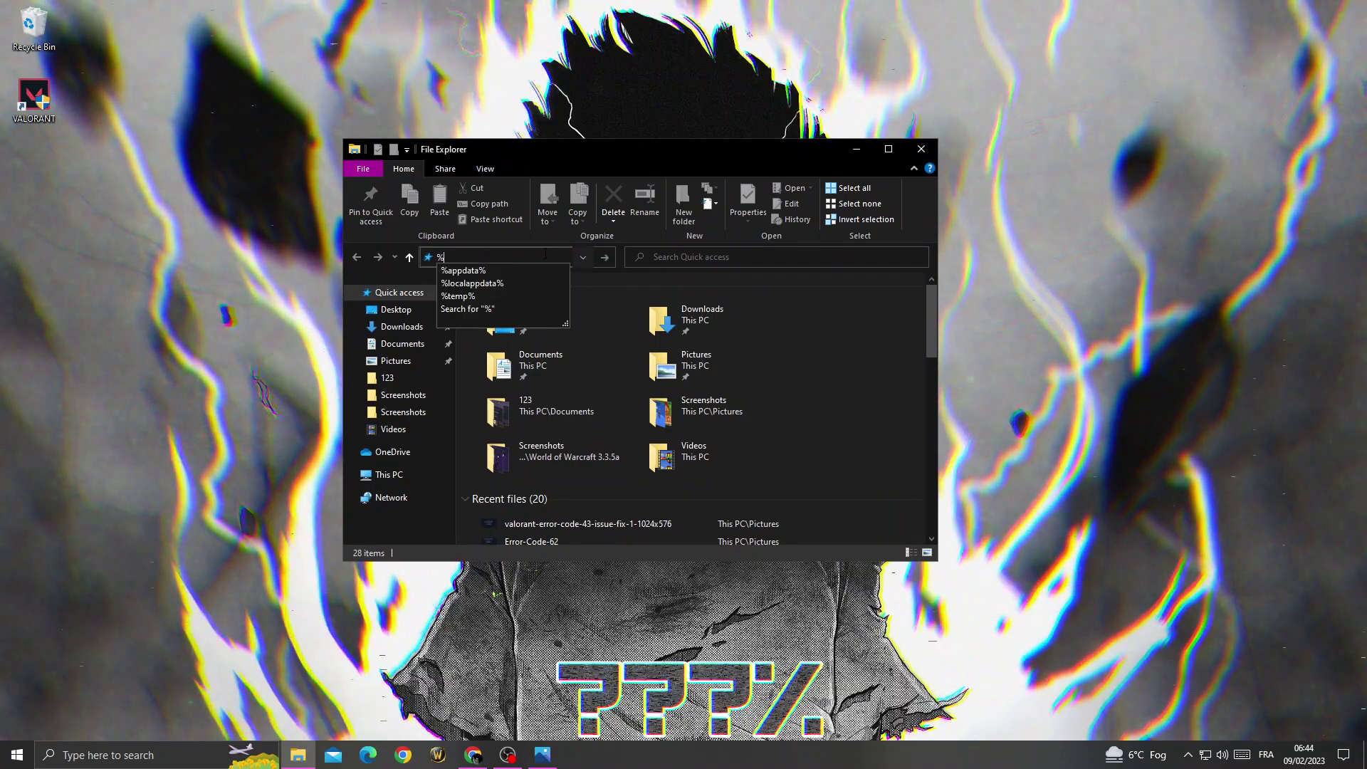
type("localappdata")
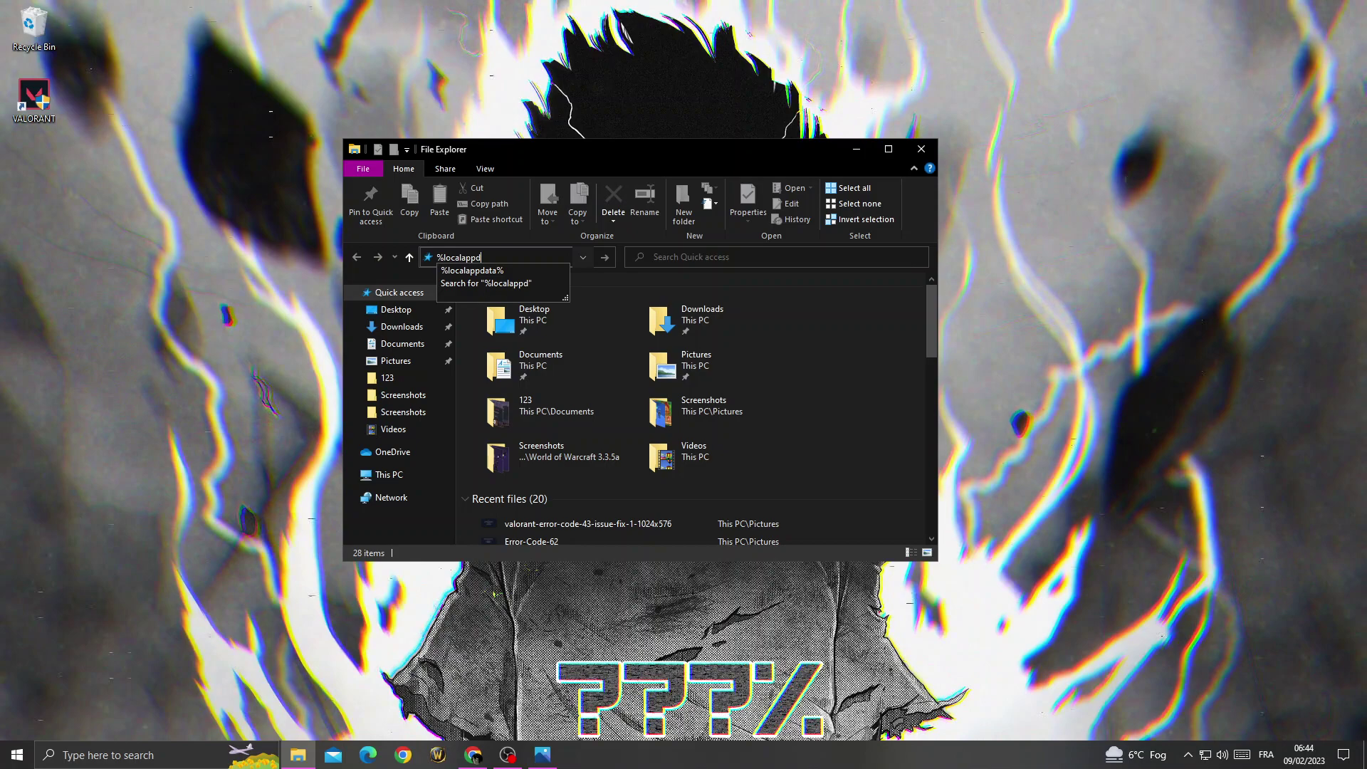
type("%")
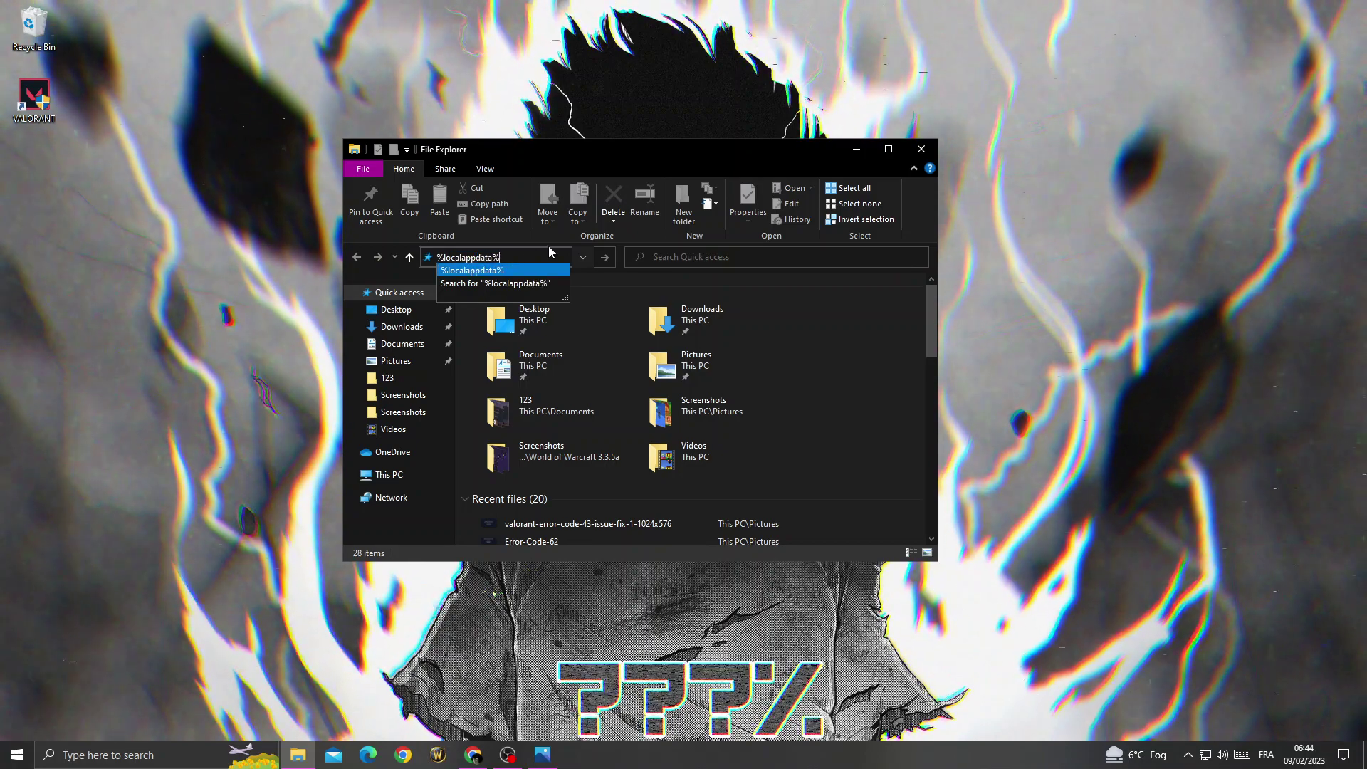
key("Return")
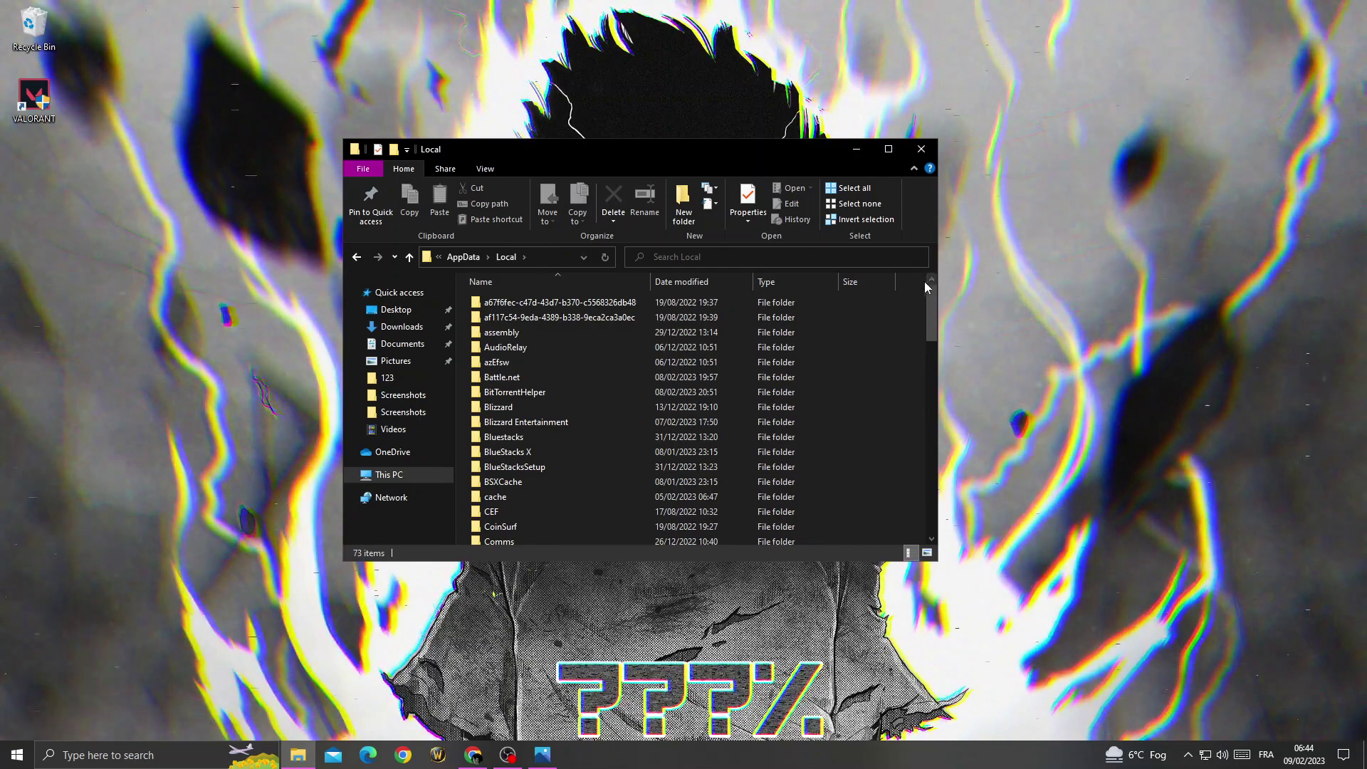
left_click_drag(934, 298, 926, 534)
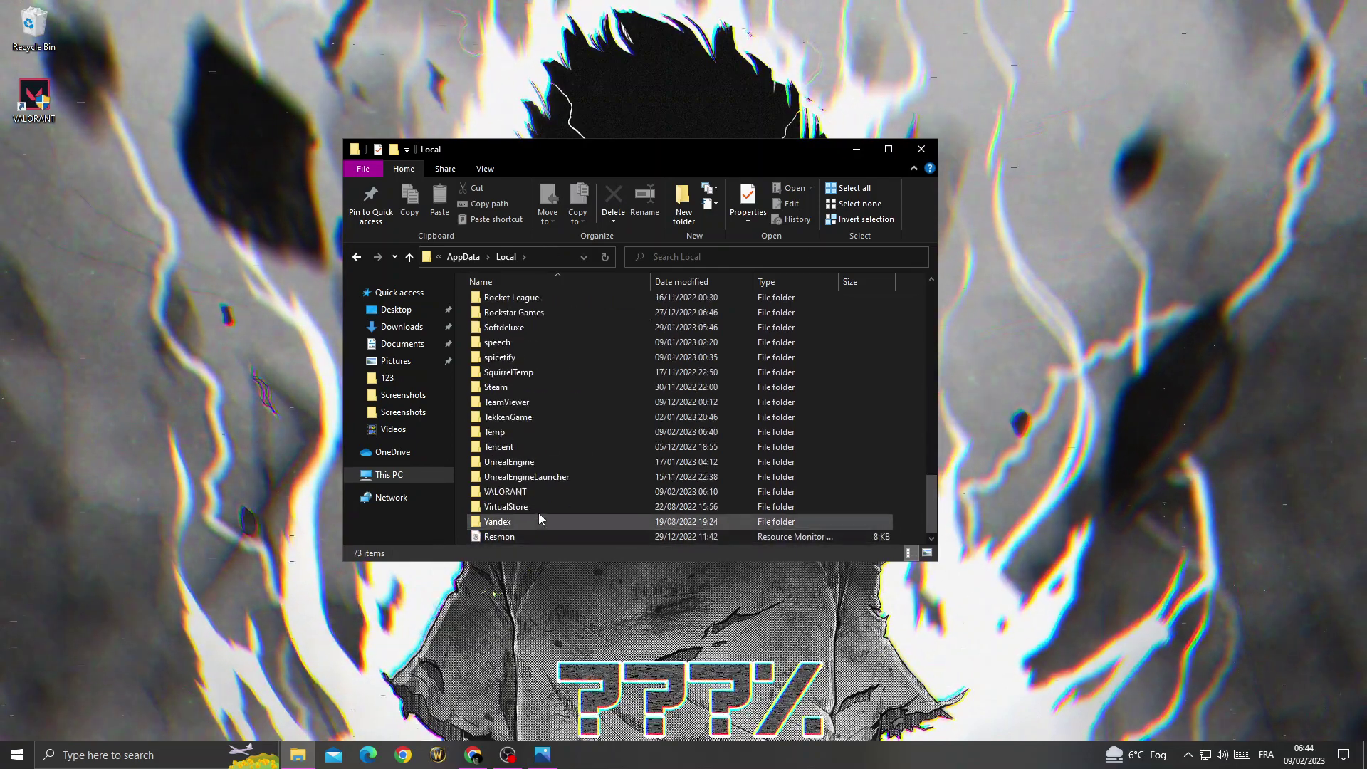
Go to VALORANT\Saved and delete the Logs folder
double_click(538, 494)
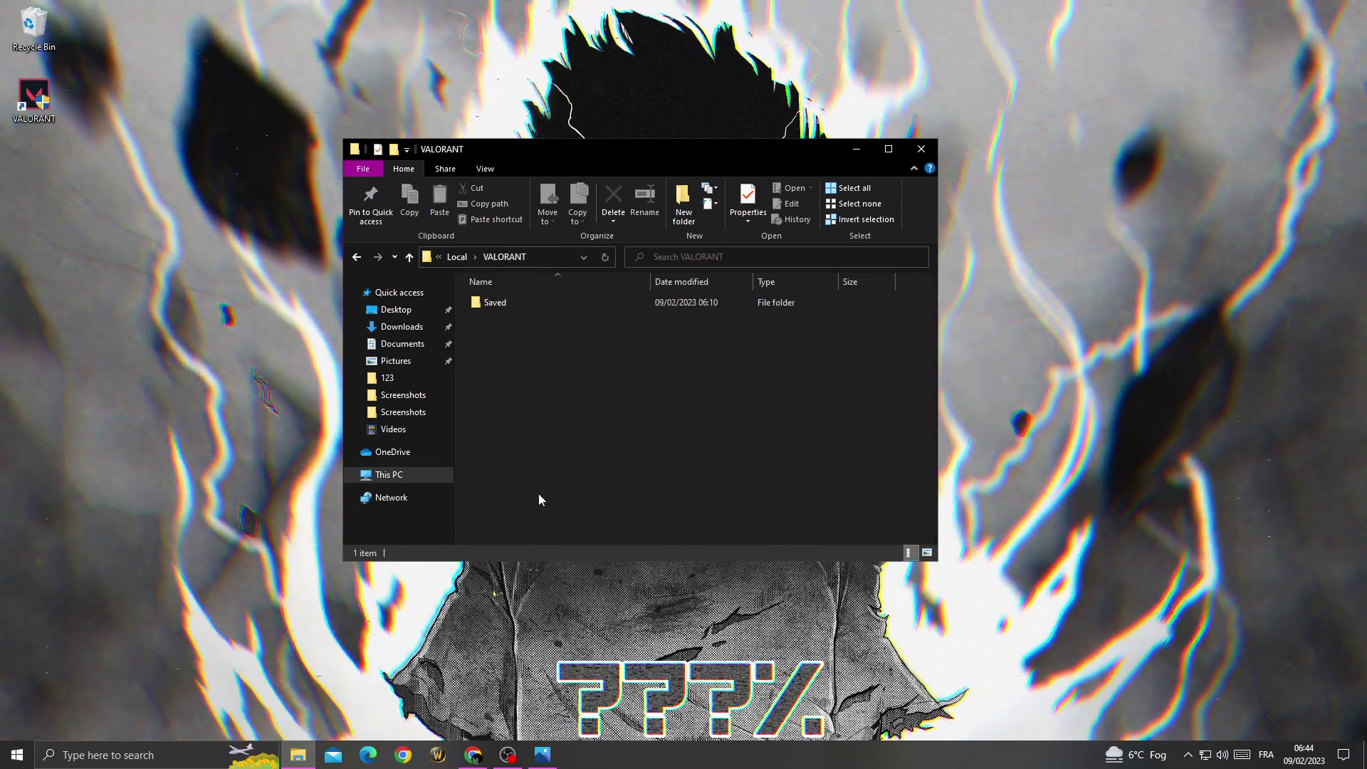
double_click(522, 300)
left_click_drag(722, 150, 768, 136)
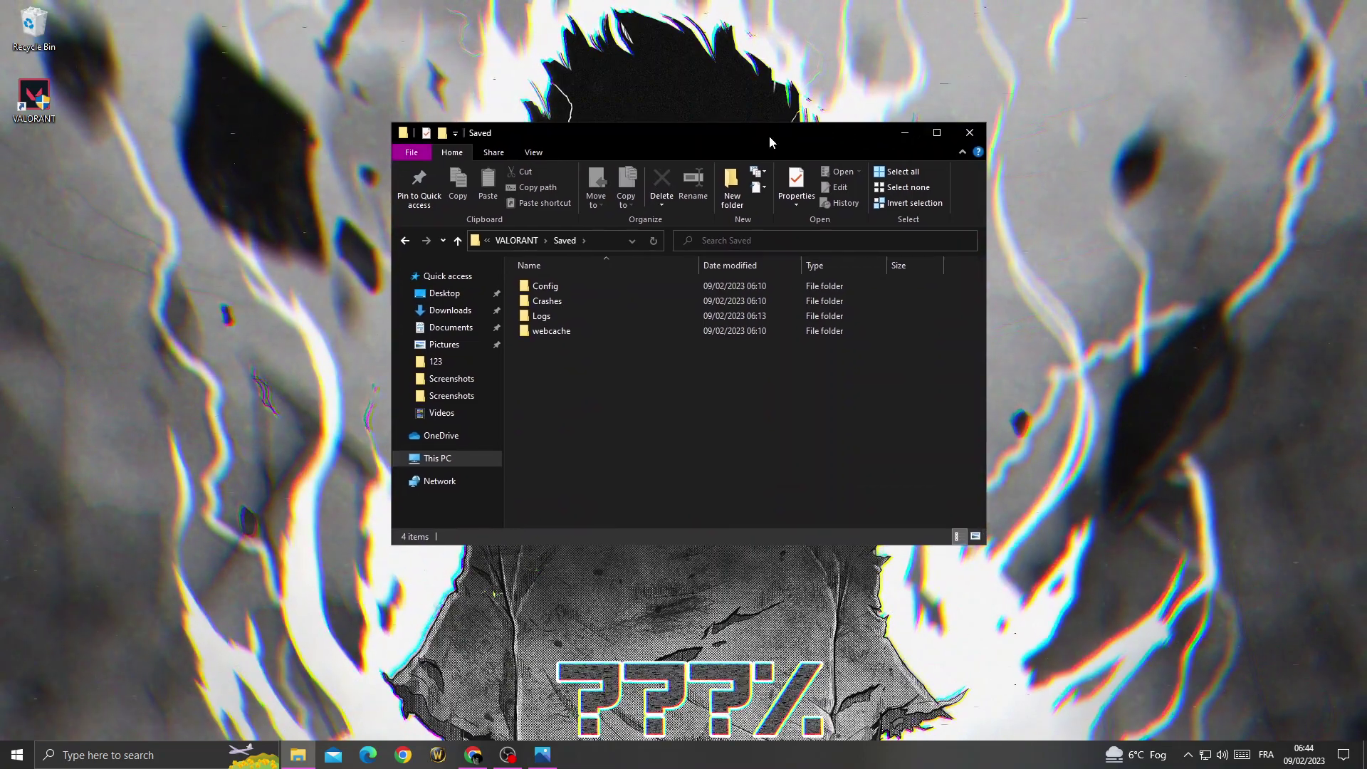
left_click(582, 317)
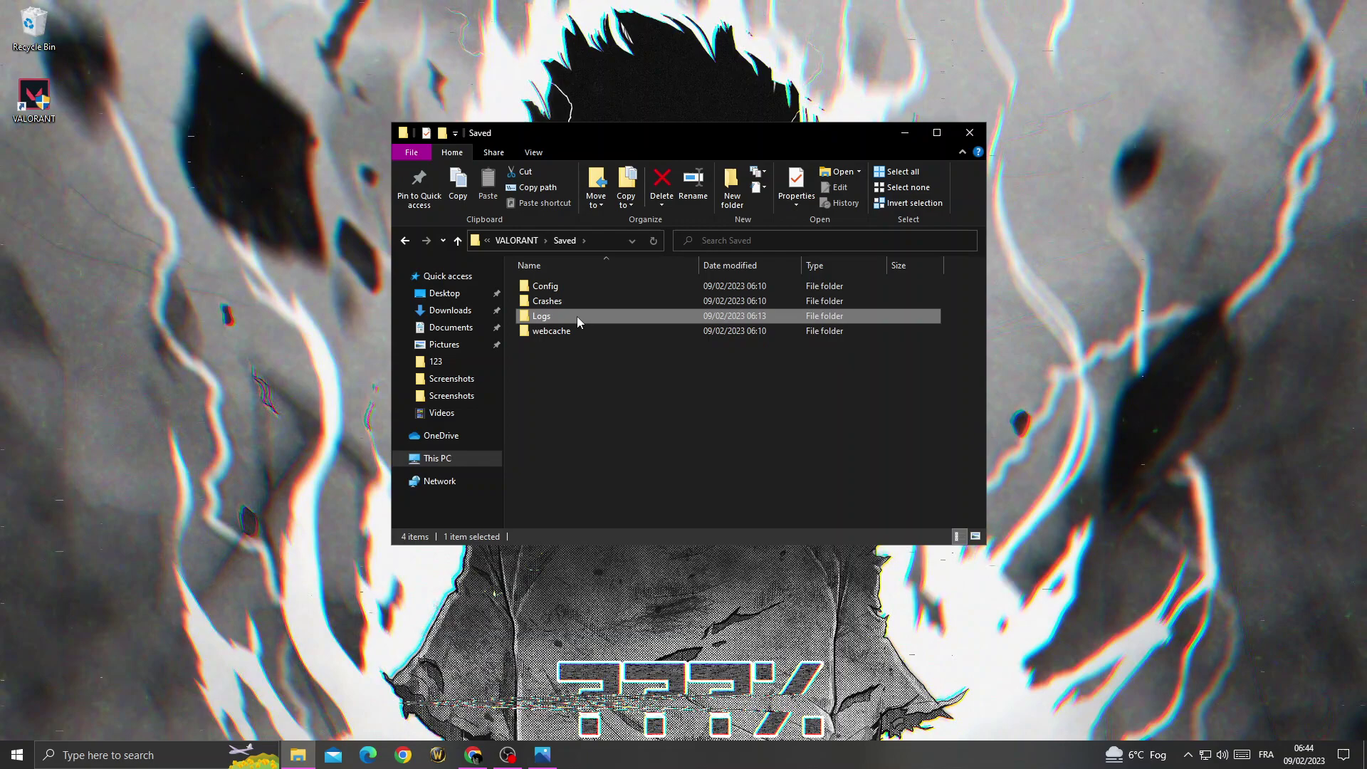
right_click(578, 316)
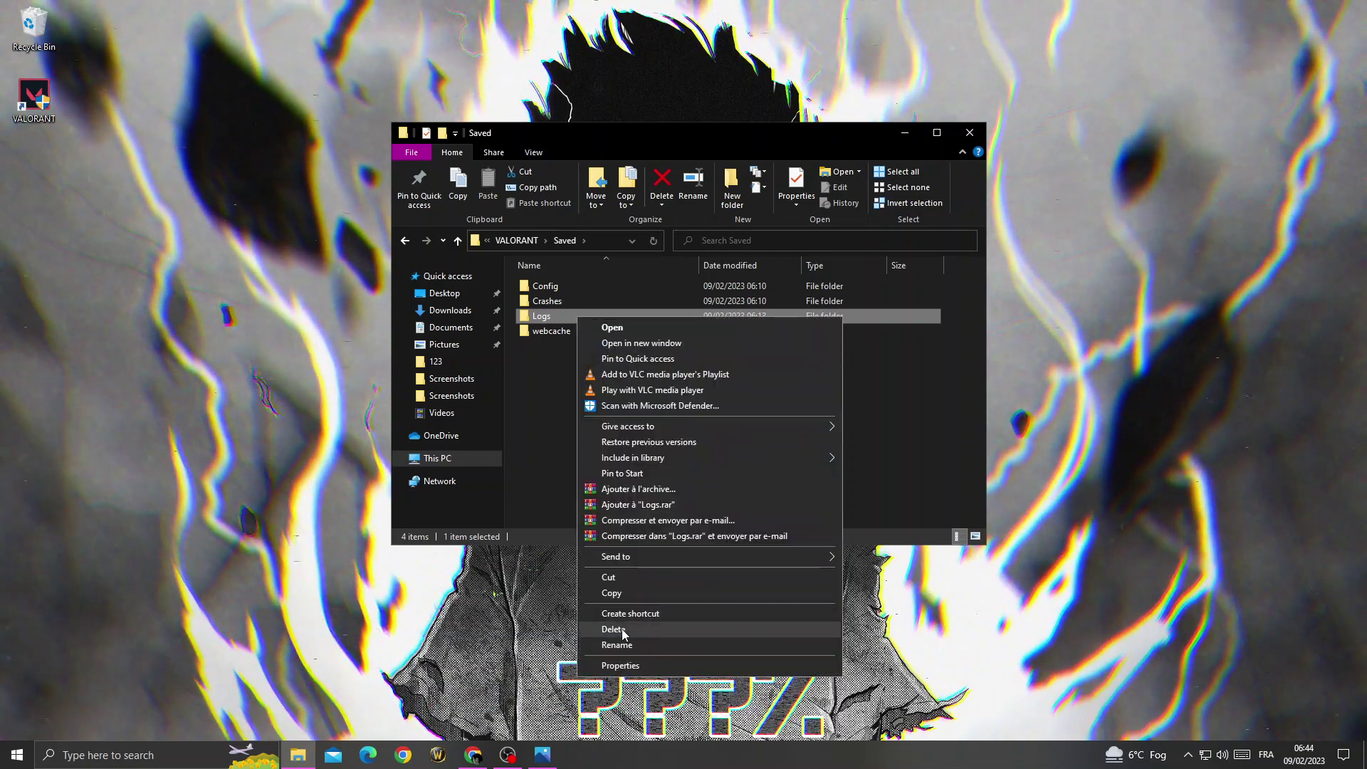
left_click(571, 672)
Open Config, bring up CrashReportClient's context menu, dismiss it, and close Explorer
double_click(545, 286)
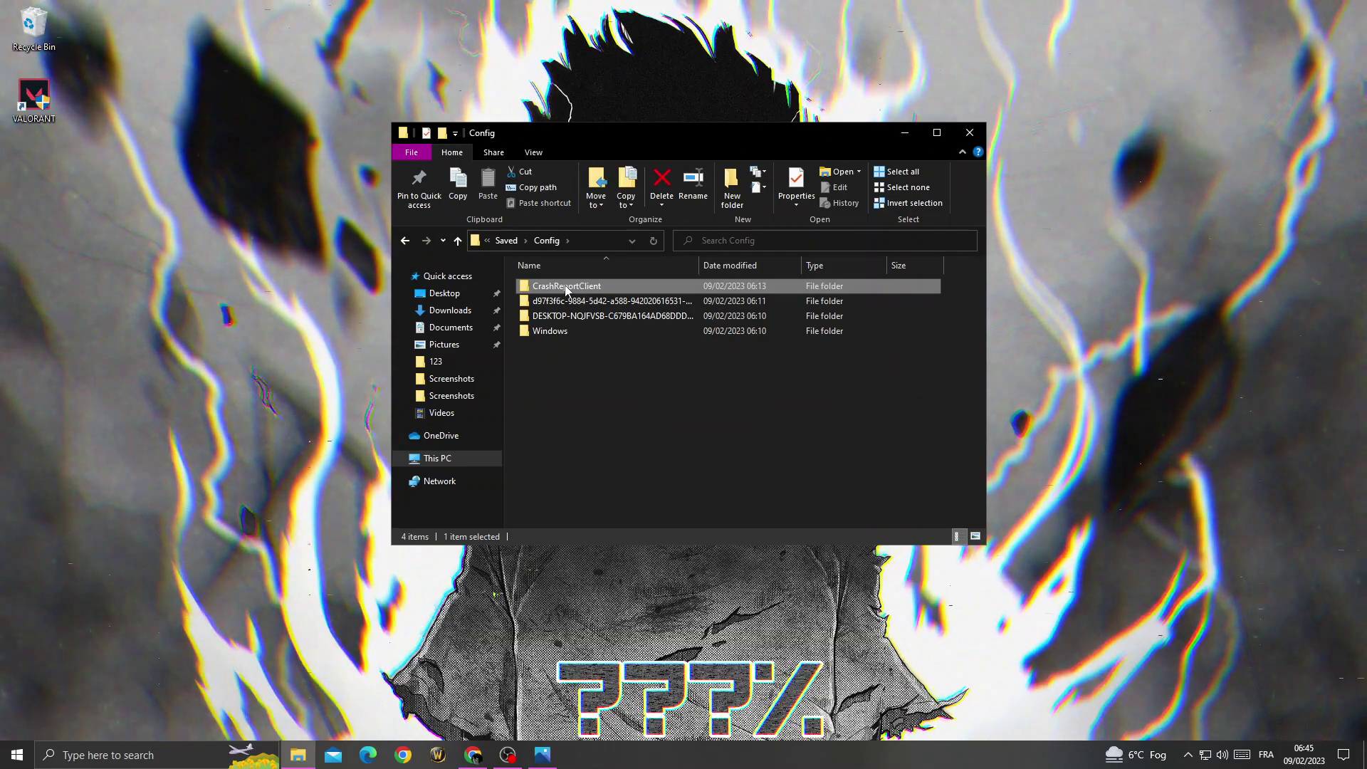
right_click(585, 288)
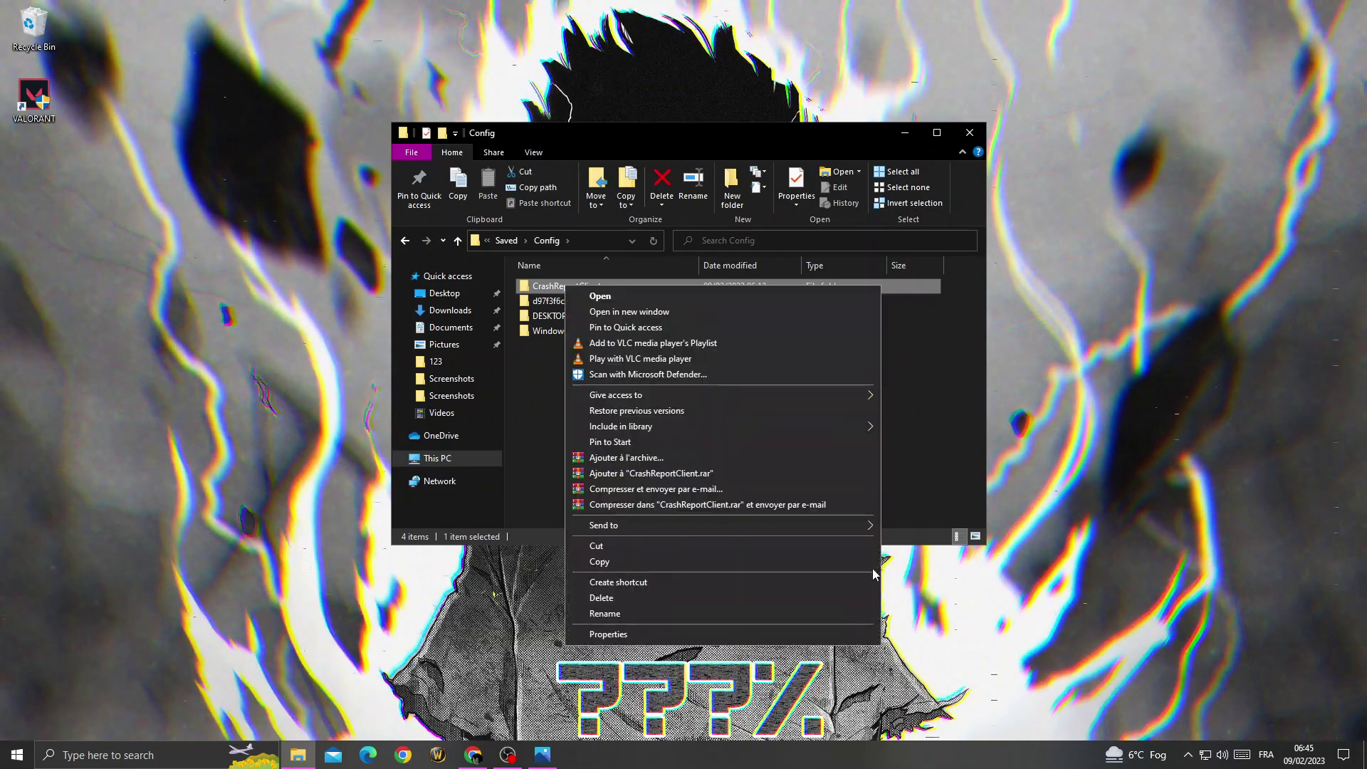
left_click(554, 438)
left_click(968, 132)
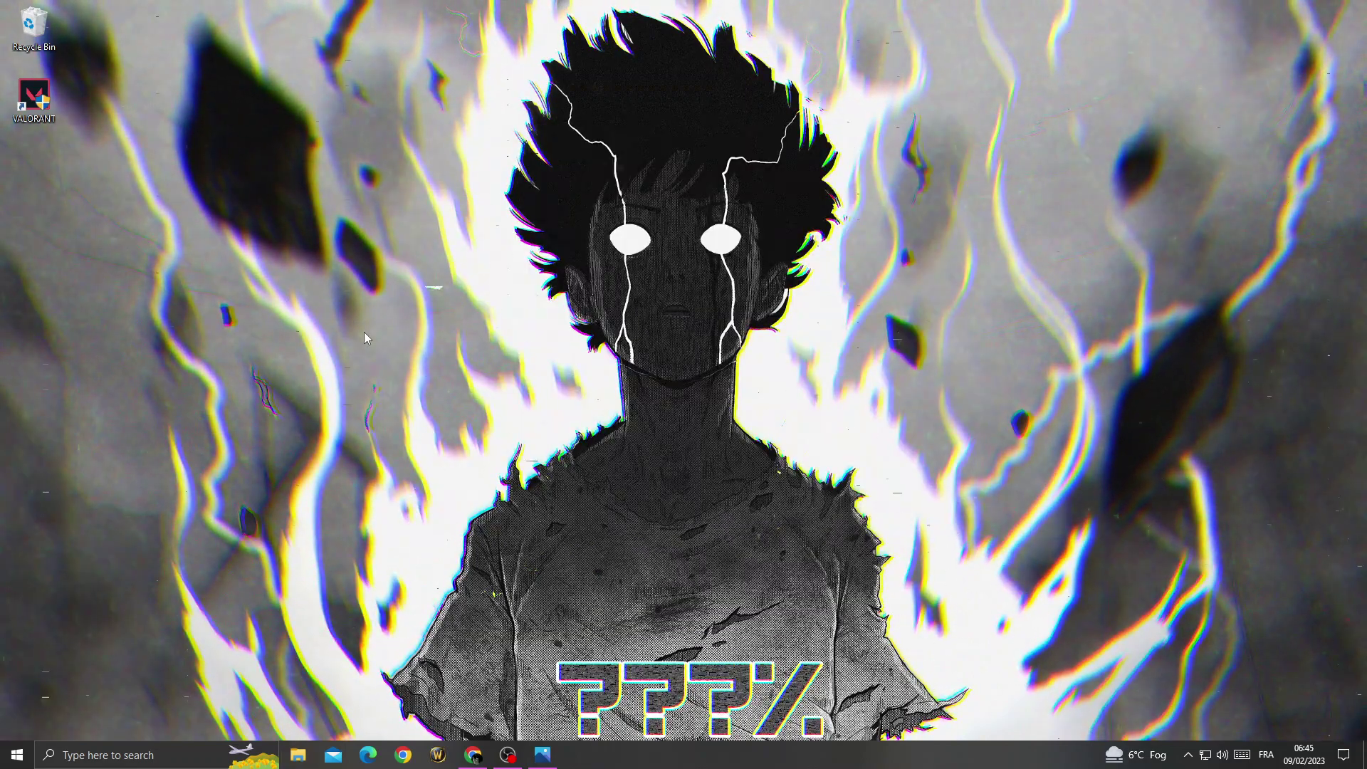
Bring up the Start menu's power options, then close the Start menu
left_click(20, 752)
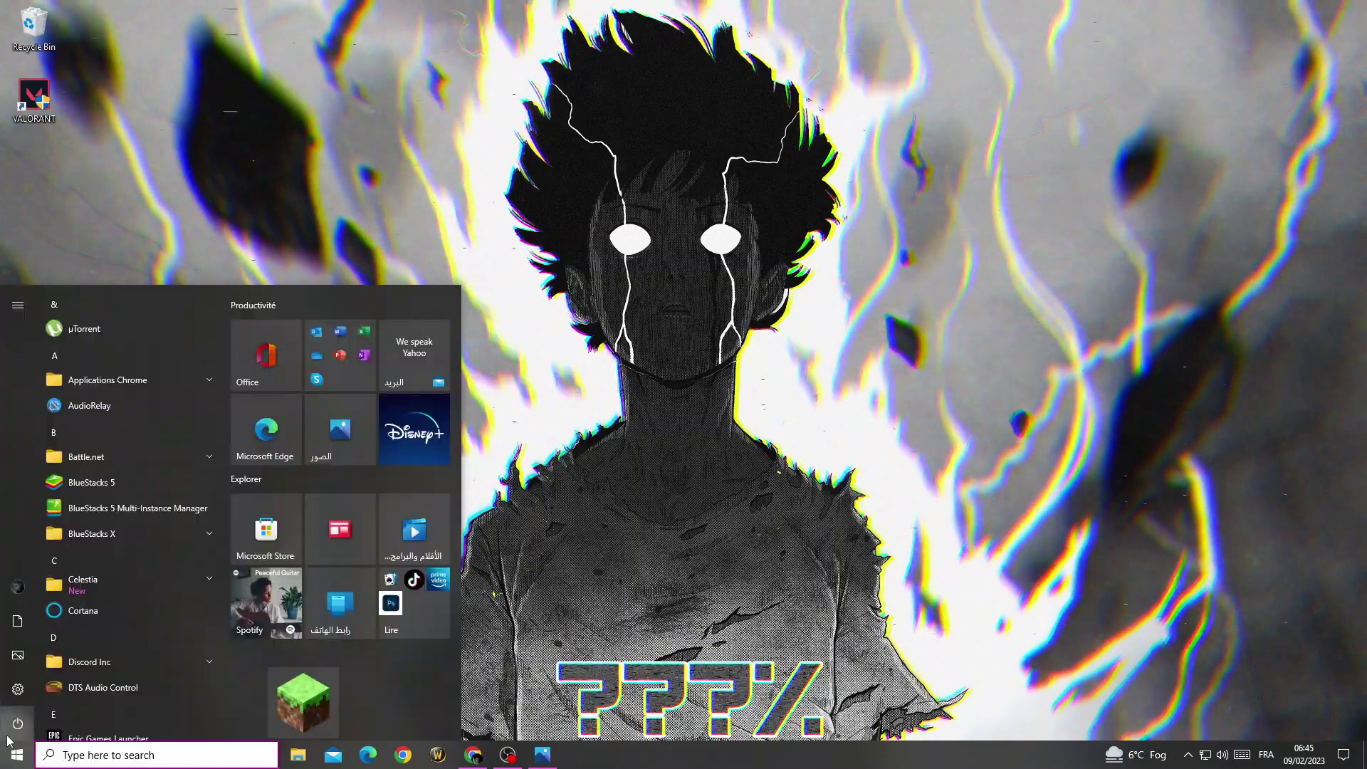
left_click(20, 697)
left_click(20, 753)
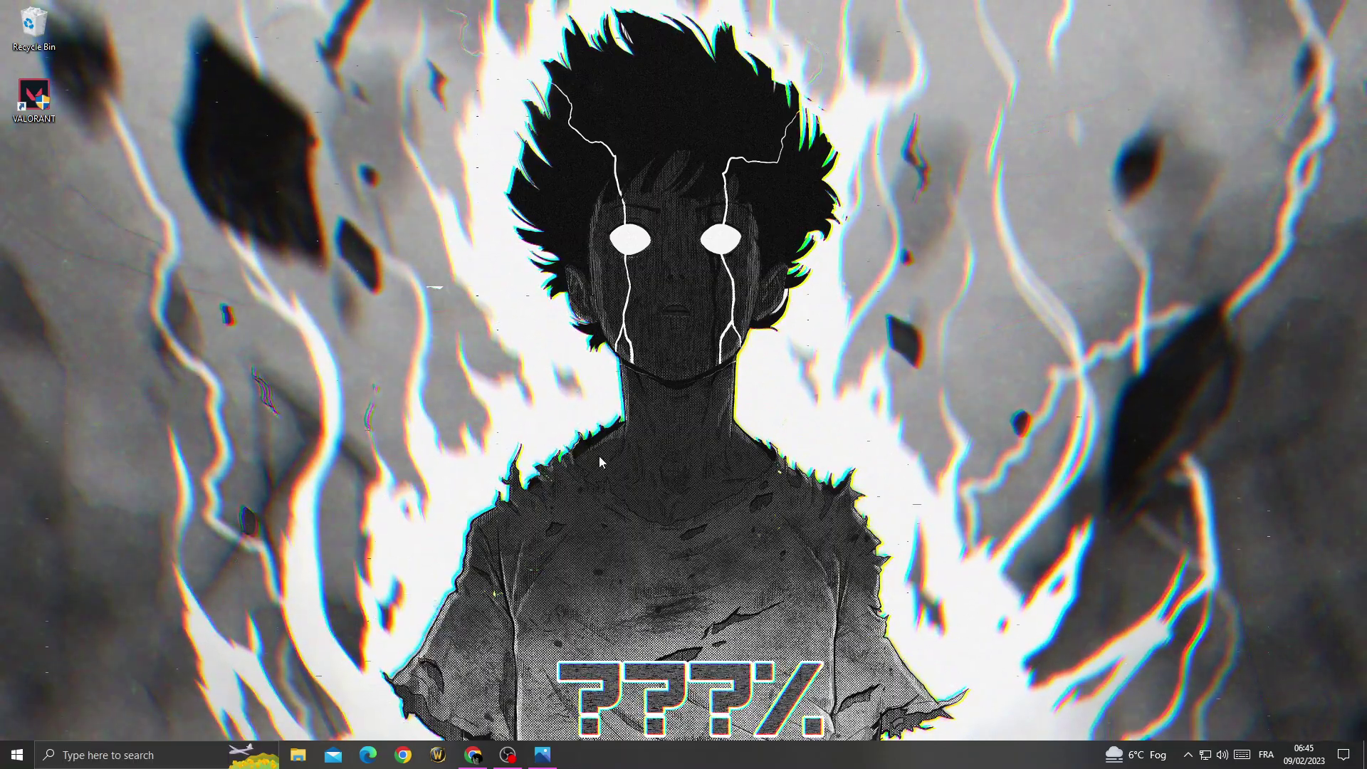